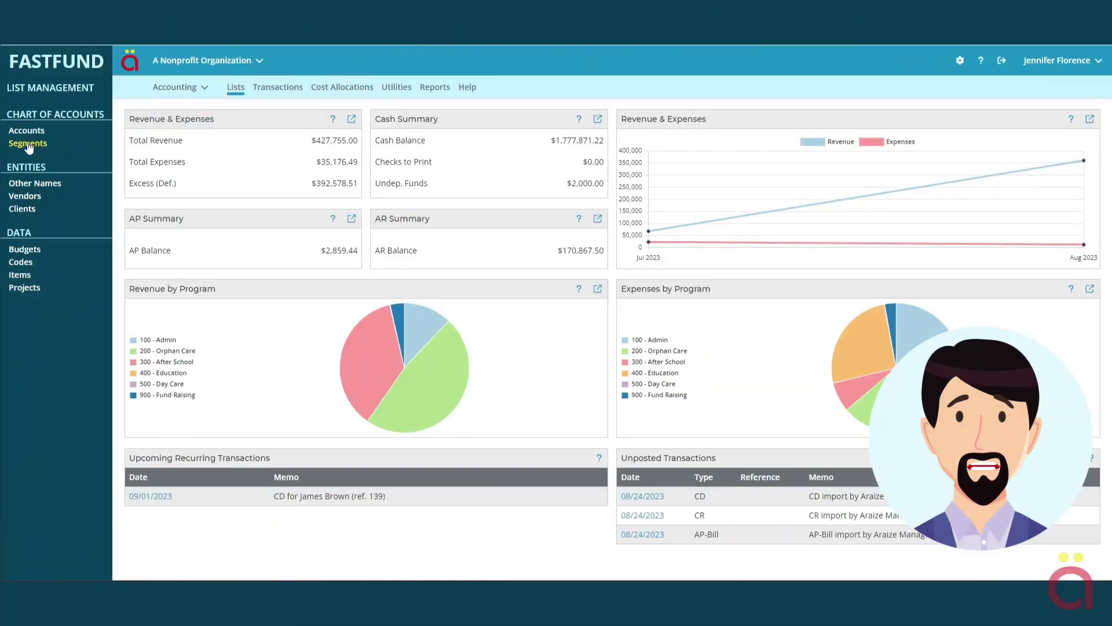
- Open the Segments lists and view the Programs, then Funding Sources, segment types
left_click(29, 146)
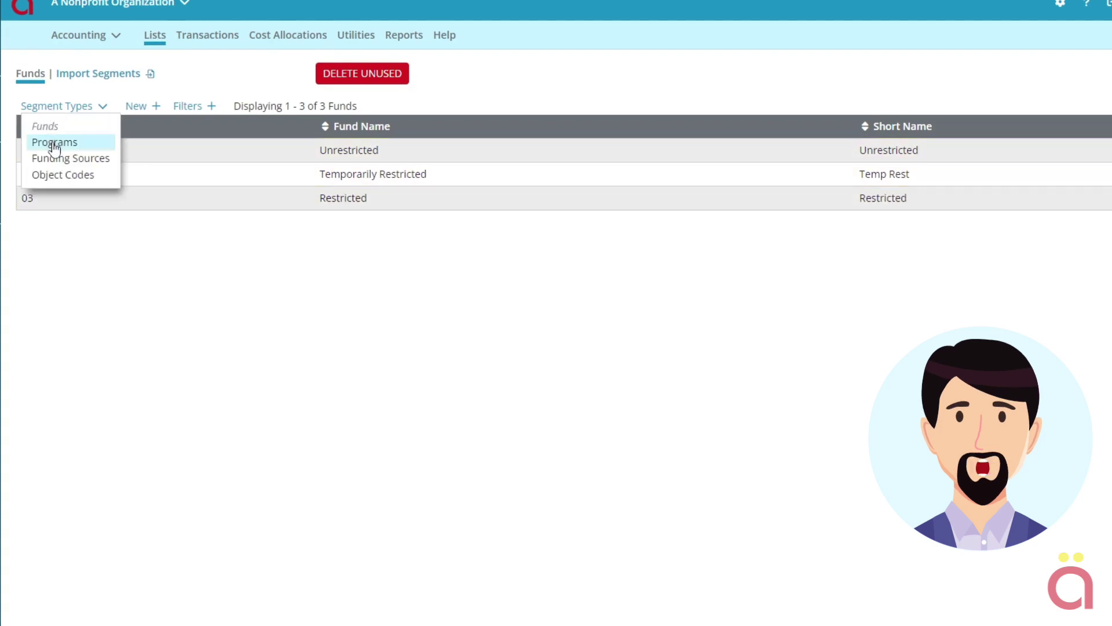
left_click(53, 145)
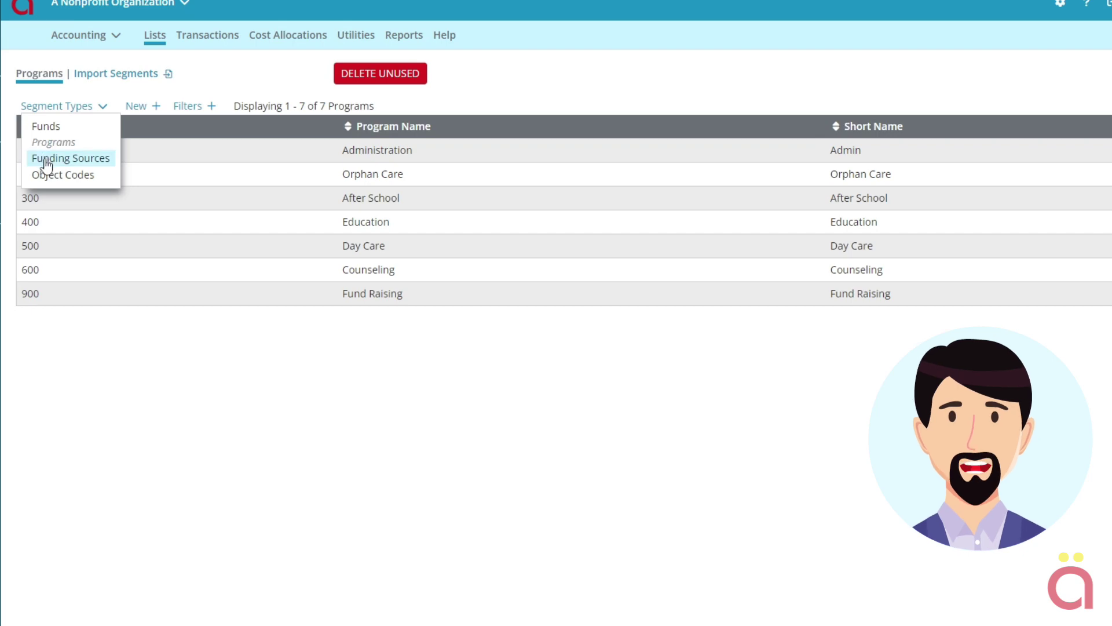
left_click(46, 159)
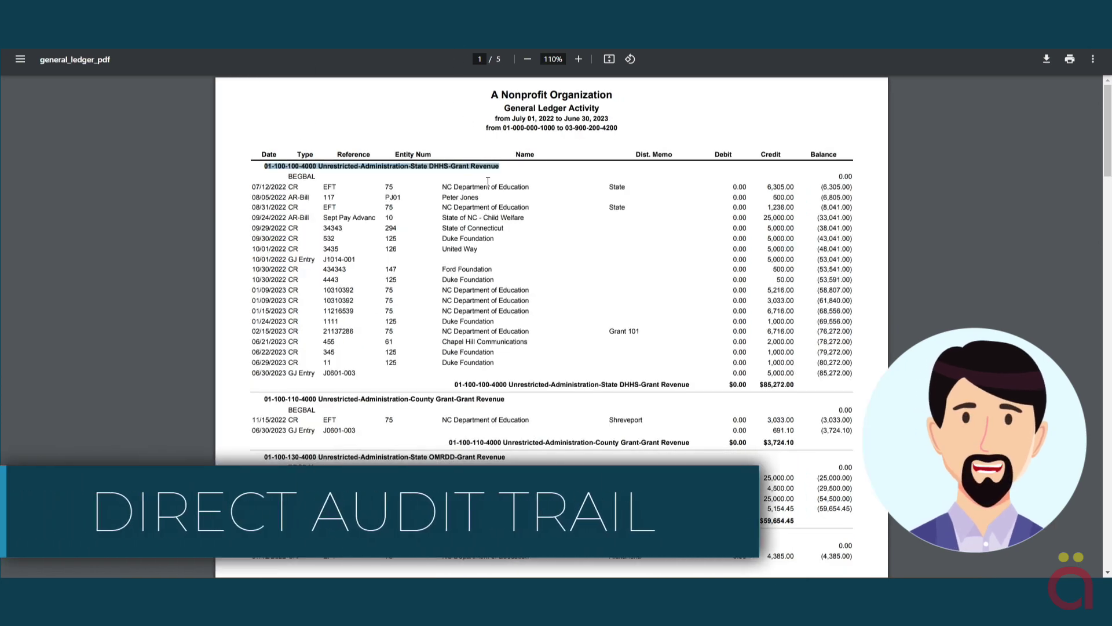
- Clear the text highlight on the account heading in the general ledger PDF
left_click(614, 210)
scroll(749, 310, "down", 5)
scroll(749, 310, "down", 5)
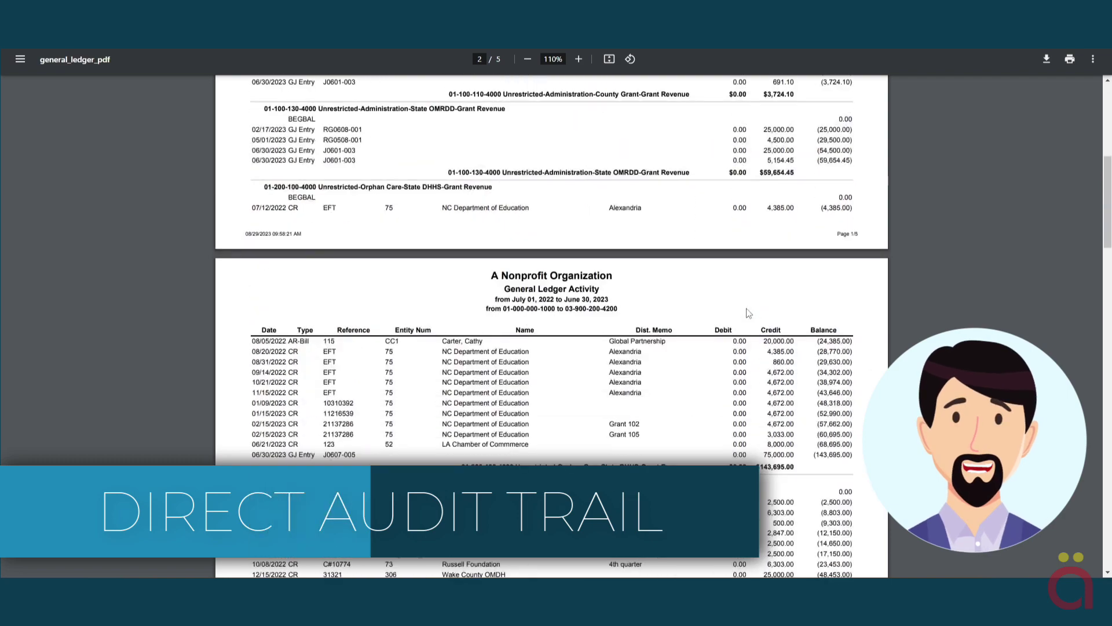
scroll(749, 310, "down", 5)
scroll(747, 313, "down", 5)
scroll(747, 313, "down", 5)
scroll(748, 313, "down", 5)
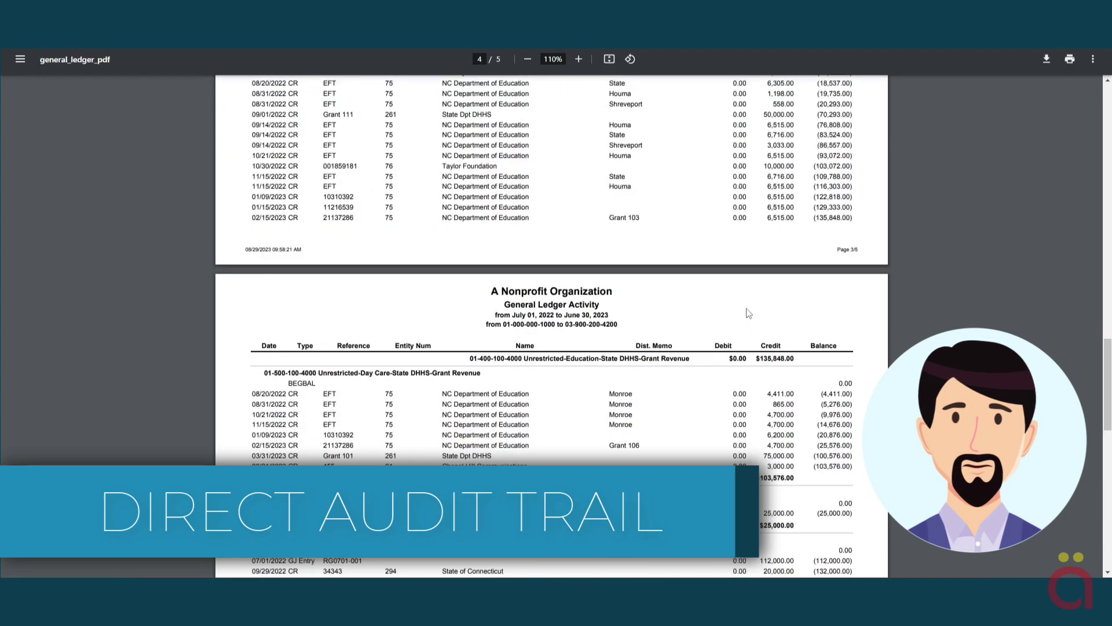
scroll(747, 313, "down", 5)
scroll(747, 314, "down", 5)
scroll(748, 312, "down", 5)
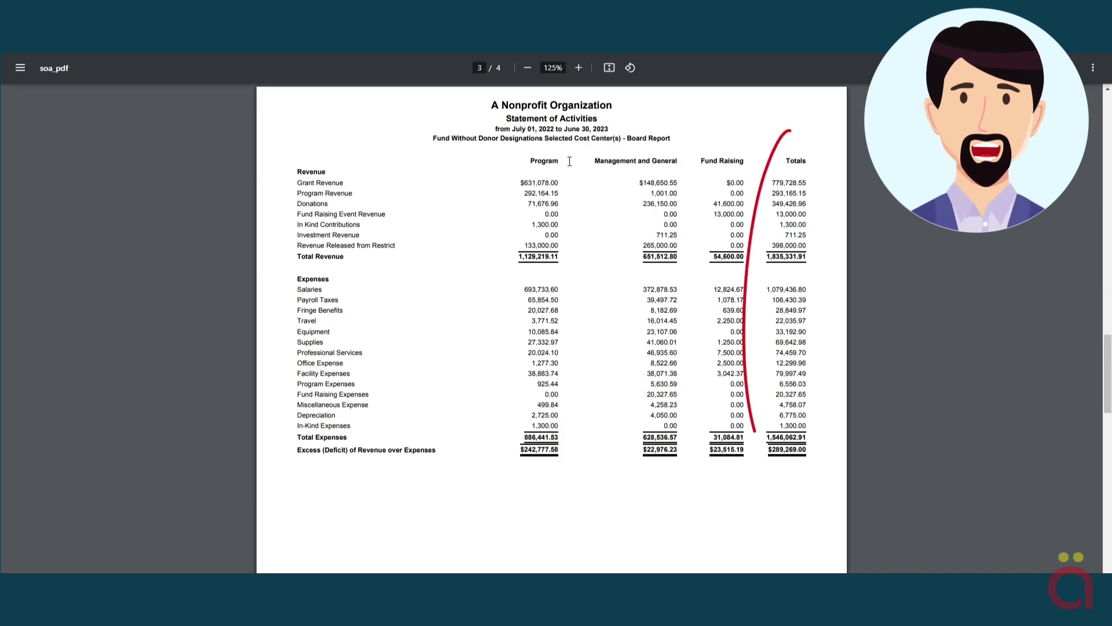
- Select the Program and Management and General column headings on page 3
left_click_drag(570, 161, 706, 161)
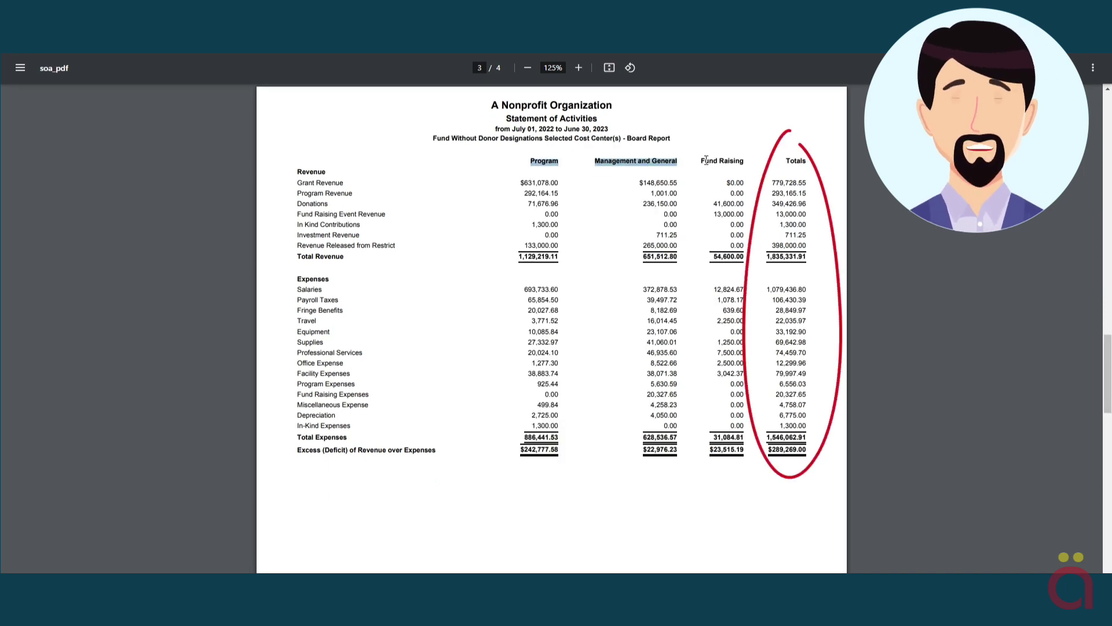